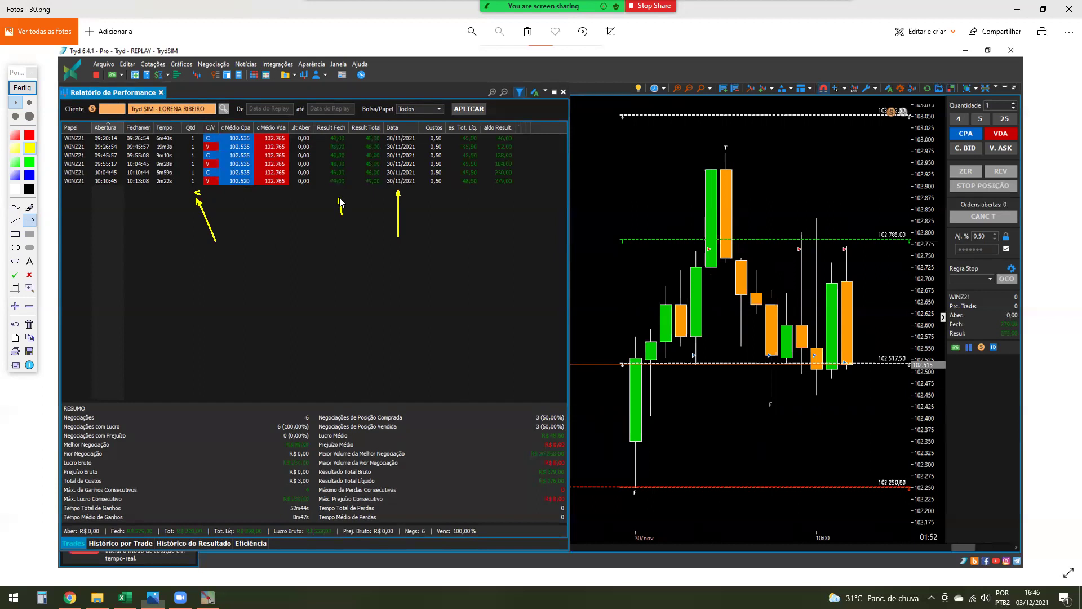
# - Point a yellow arrow at the Result Fech column of the trade report and clear the annotations
pyautogui.moveTo(303, 195); pyautogui.dragTo(343, 182)
pyautogui.click(22, 87)
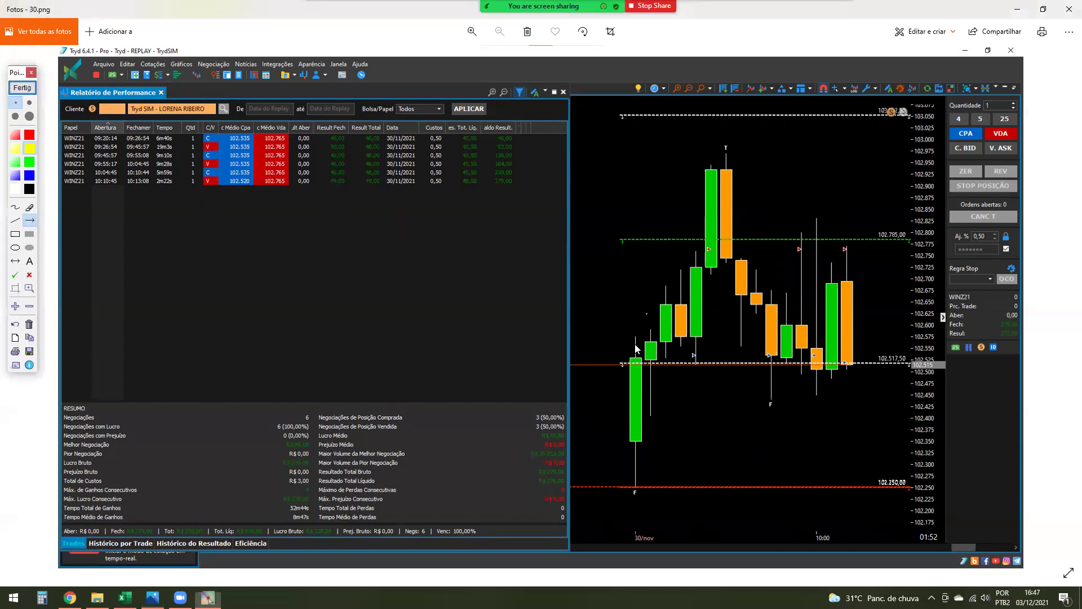
# - Trace the day's trades on the candlestick chart with yellow arrows running between the buy and sell markers
pyautogui.moveTo(623, 294)
pyautogui.mouseDown()
pyautogui.moveTo(688, 356)
pyautogui.moveTo(701, 249)
pyautogui.moveTo(712, 251)
pyautogui.mouseUp()
pyautogui.moveTo(693, 197); pyautogui.dragTo(711, 232)
pyautogui.moveTo(760, 358); pyautogui.dragTo(759, 353)
pyautogui.moveTo(727, 350); pyautogui.dragTo(761, 354)
pyautogui.moveTo(754, 391); pyautogui.dragTo(767, 360)
pyautogui.moveTo(796, 254); pyautogui.dragTo(798, 249)
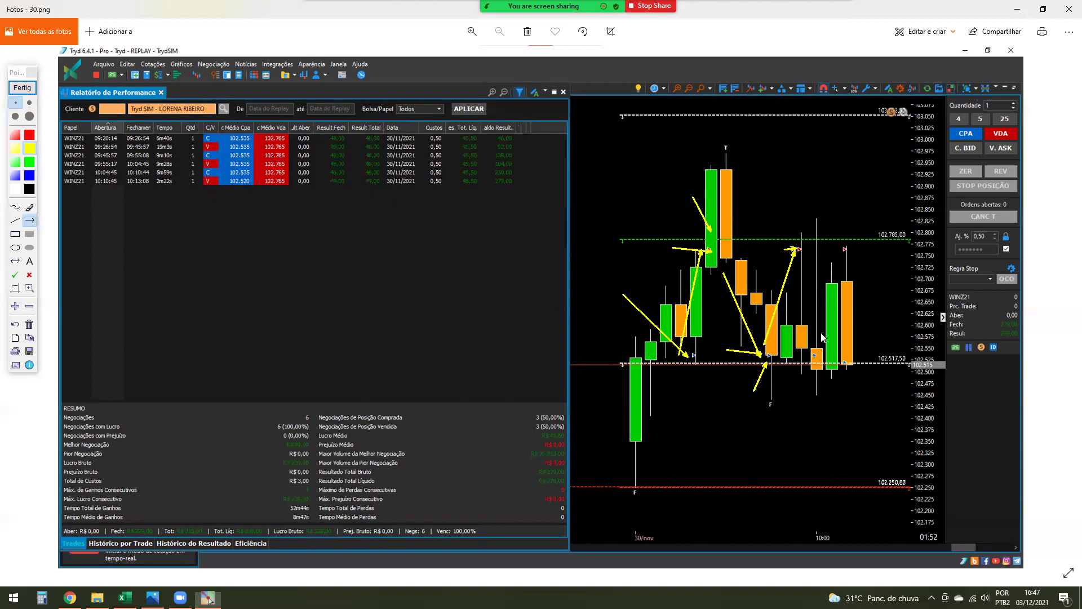
pyautogui.moveTo(803, 245); pyautogui.dragTo(800, 242)
pyautogui.moveTo(815, 287); pyautogui.dragTo(810, 353)
pyautogui.moveTo(792, 355)
pyautogui.mouseDown()
pyautogui.moveTo(814, 360)
pyautogui.moveTo(849, 236)
pyautogui.moveTo(848, 361)
pyautogui.mouseUp()
pyautogui.moveTo(815, 358); pyautogui.dragTo(859, 361)
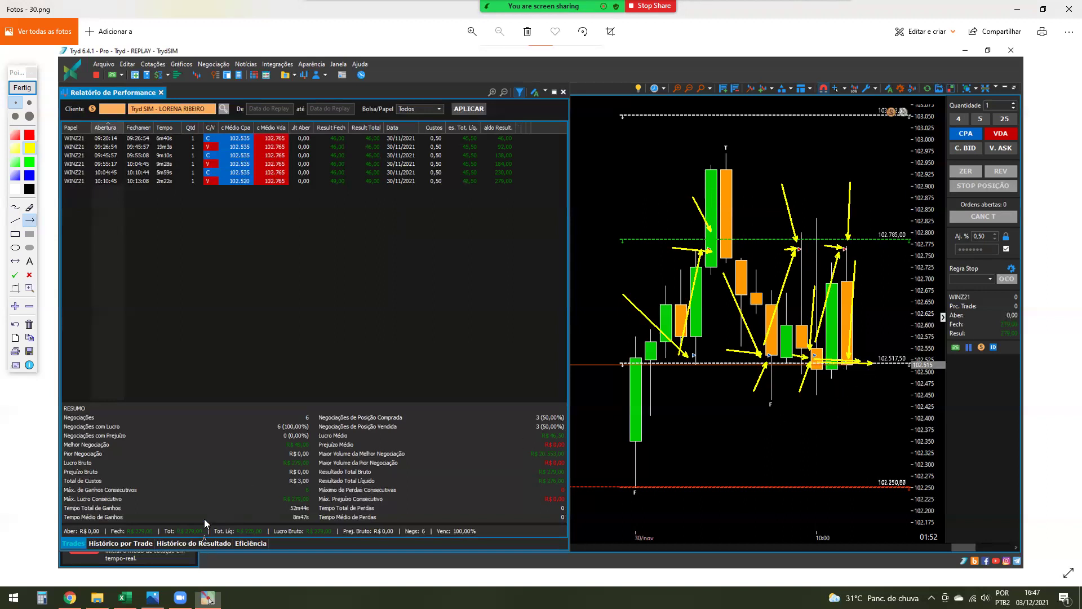
# - Frame the Tot. Líq. figure in the performance report's totals line with yellow arrows
pyautogui.moveTo(284, 527); pyautogui.dragTo(285, 525)
pyautogui.moveTo(282, 527); pyautogui.dragTo(282, 545)
pyautogui.moveTo(197, 543); pyautogui.dragTo(282, 543)
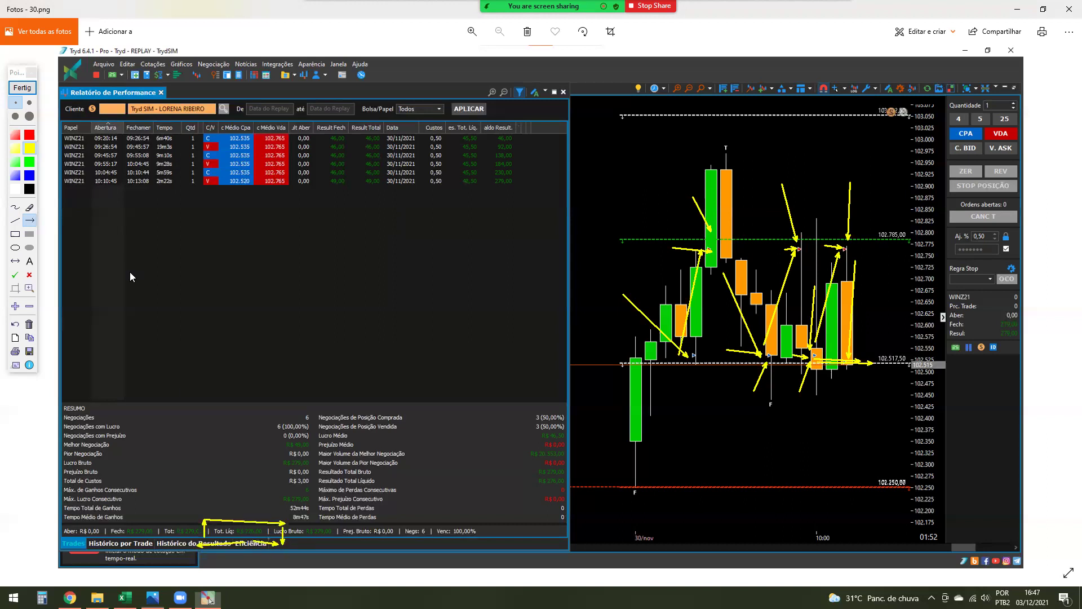
# - Clear the annotations and switch to the TC21 - Novembro sheet in the Excel workbook
pyautogui.click(22, 88)
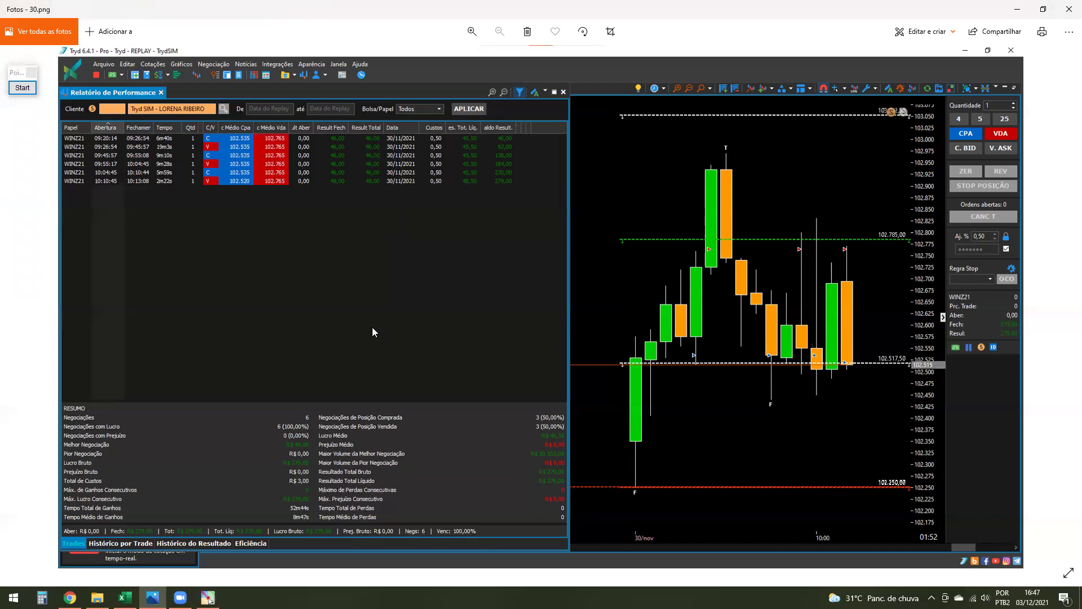
pyautogui.click(125, 597)
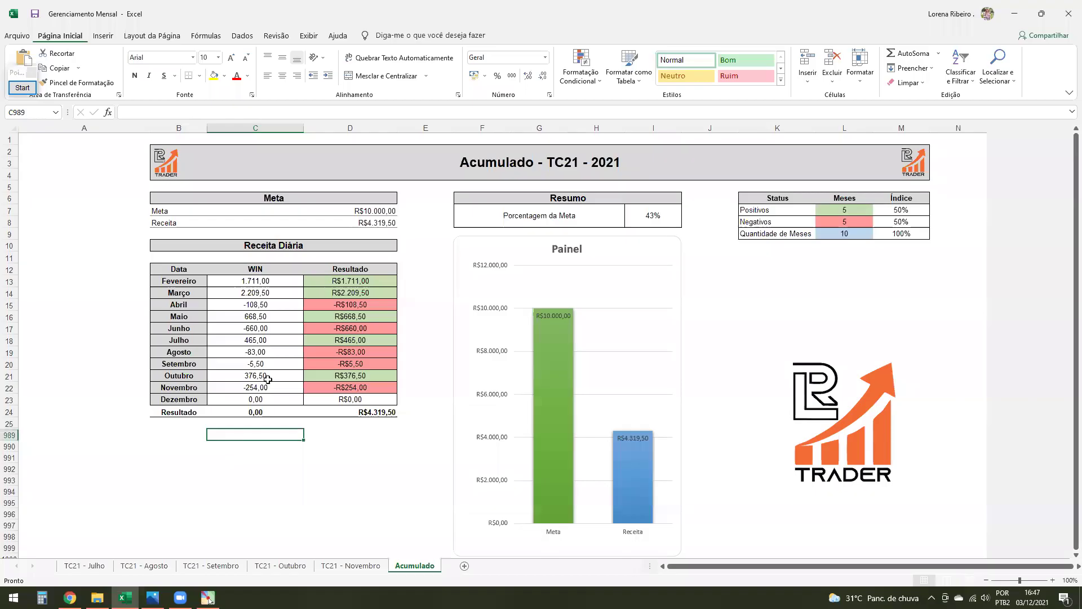
pyautogui.click(350, 565)
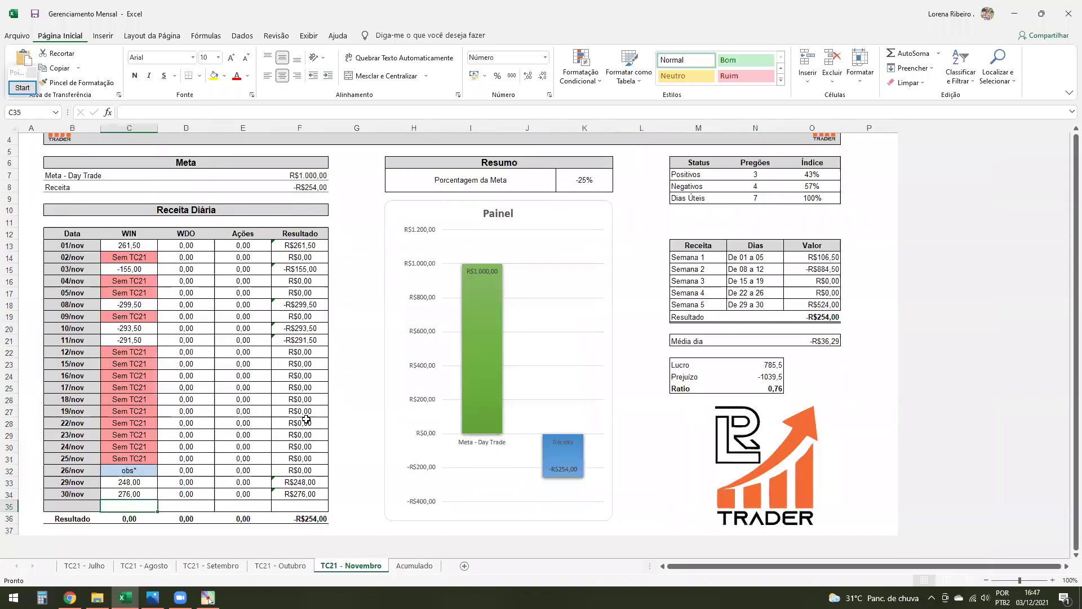
pyautogui.click(22, 88)
pyautogui.moveTo(355, 176); pyautogui.dragTo(333, 185)
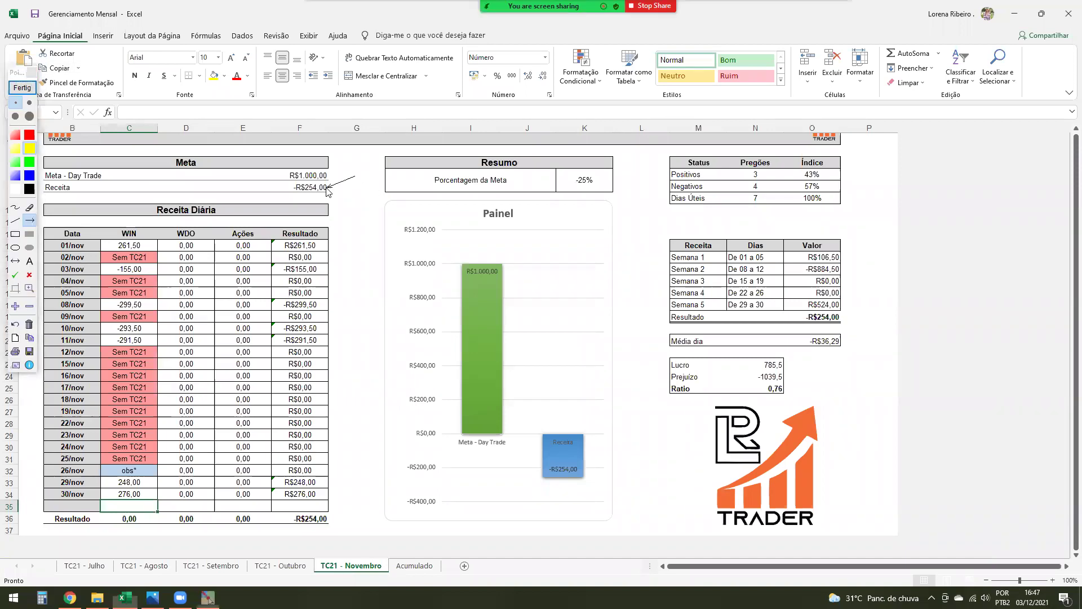
pyautogui.click(26, 90)
pyautogui.click(27, 90)
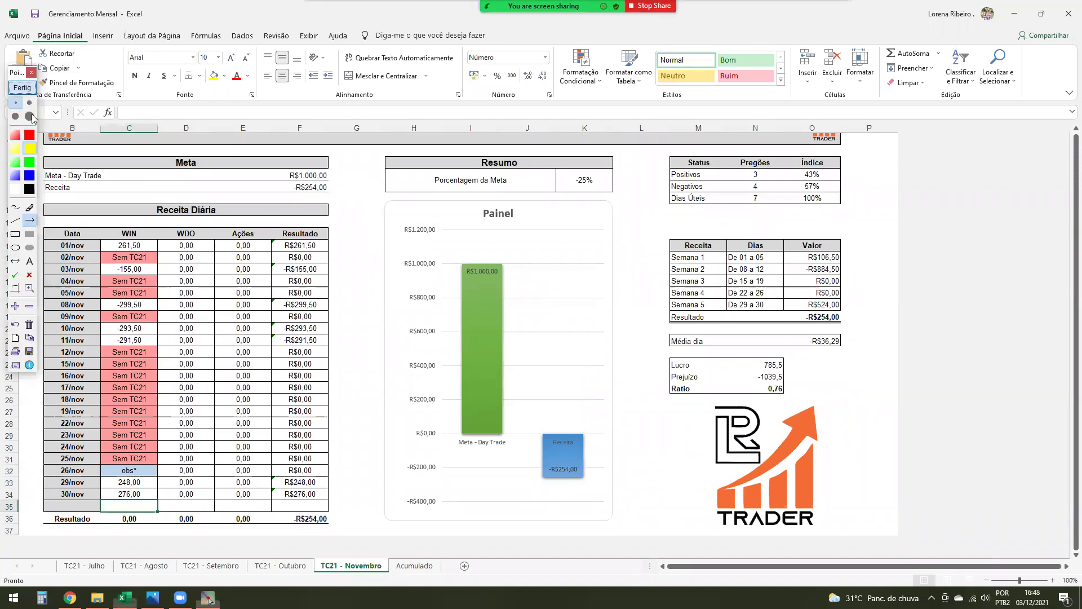
# - Point a red arrow at the Receita value, sketch a rising zigzag of red arrows across the sheet, and clear the annotations
pyautogui.click(31, 224)
pyautogui.moveTo(356, 180); pyautogui.dragTo(332, 186)
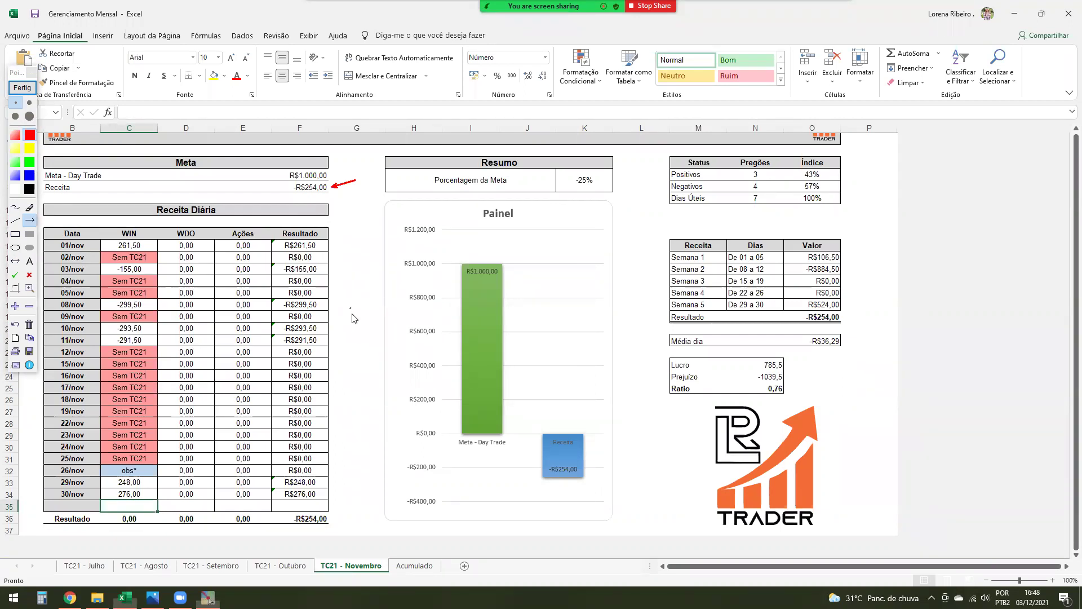
pyautogui.moveTo(347, 344); pyautogui.dragTo(355, 362)
pyautogui.moveTo(359, 359)
pyautogui.mouseDown()
pyautogui.moveTo(364, 346)
pyautogui.moveTo(381, 347)
pyautogui.mouseUp()
pyautogui.moveTo(389, 346)
pyautogui.mouseDown()
pyautogui.moveTo(394, 355)
pyautogui.moveTo(428, 340)
pyautogui.moveTo(440, 385)
pyautogui.moveTo(445, 359)
pyautogui.mouseUp()
pyautogui.moveTo(446, 360)
pyautogui.mouseDown()
pyautogui.moveTo(448, 384)
pyautogui.moveTo(482, 277)
pyautogui.mouseUp()
pyautogui.moveTo(483, 277); pyautogui.dragTo(492, 327)
pyautogui.moveTo(492, 327); pyautogui.dragTo(534, 193)
pyautogui.moveTo(534, 192)
pyautogui.mouseDown()
pyautogui.moveTo(549, 263)
pyautogui.moveTo(586, 113)
pyautogui.mouseUp()
pyautogui.moveTo(586, 113)
pyautogui.mouseDown()
pyautogui.moveTo(609, 163)
pyautogui.moveTo(640, 28)
pyautogui.mouseUp()
pyautogui.click(22, 89)
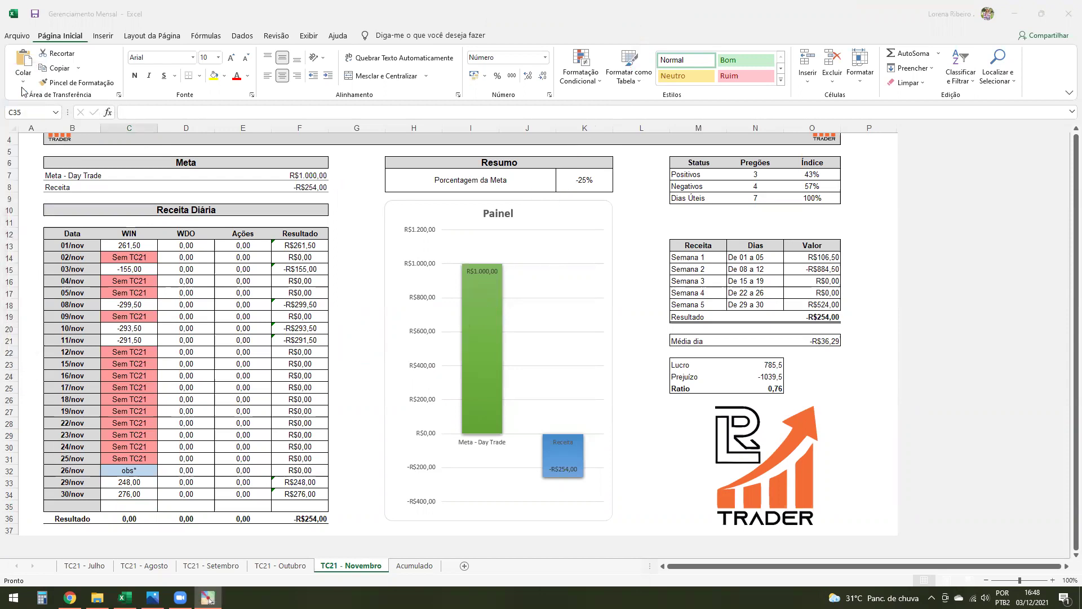
# - Frame the Receita value in red, mark the Status table's rows and Negativos count with red arrows, and clear the annotations
pyautogui.moveTo(340, 193)
pyautogui.mouseDown()
pyautogui.moveTo(269, 179)
pyautogui.moveTo(284, 197)
pyautogui.mouseUp()
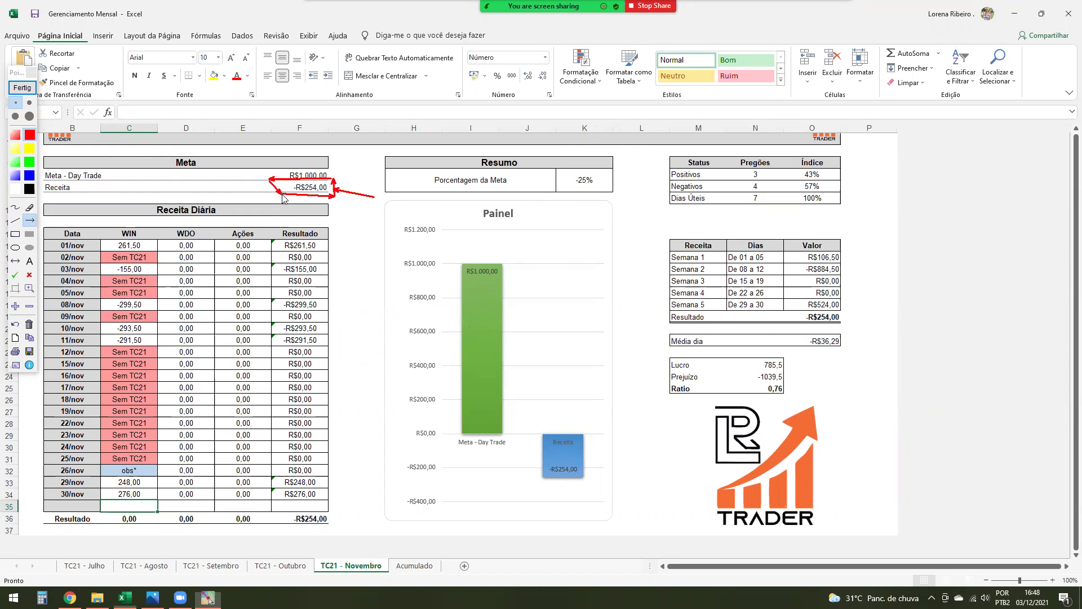
pyautogui.moveTo(682, 221); pyautogui.dragTo(698, 217)
pyautogui.moveTo(653, 179)
pyautogui.mouseDown()
pyautogui.moveTo(773, 192)
pyautogui.moveTo(772, 179)
pyautogui.moveTo(735, 179)
pyautogui.moveTo(736, 198)
pyautogui.mouseUp()
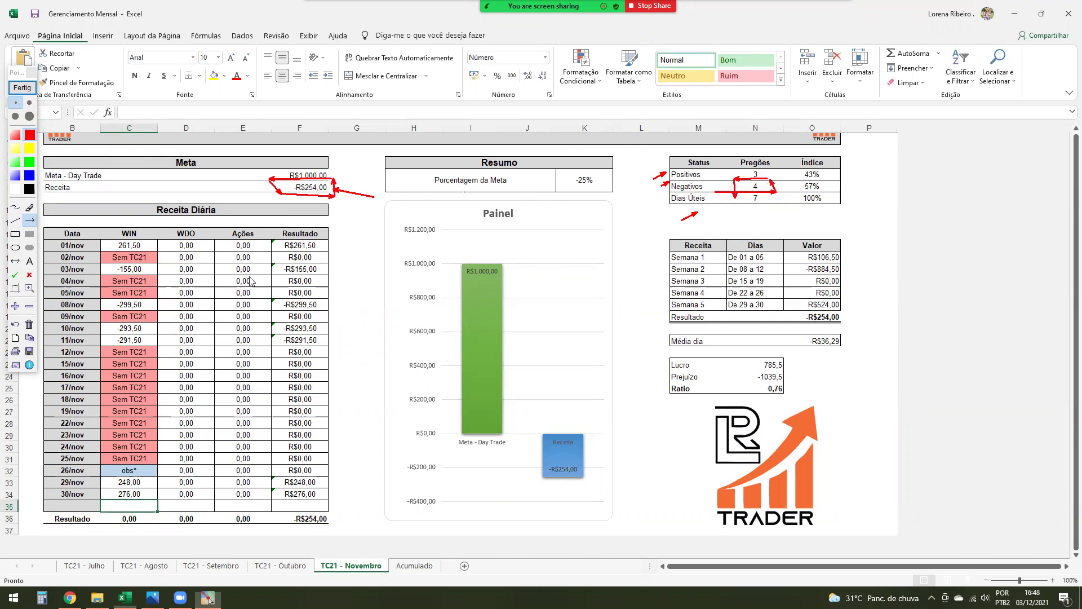
pyautogui.click(25, 89)
# - Emphasize the Receita value again with a red frame and arrows from above and below, and erase the marks
pyautogui.moveTo(354, 165)
pyautogui.mouseDown()
pyautogui.moveTo(332, 195)
pyautogui.moveTo(267, 196)
pyautogui.moveTo(283, 180)
pyautogui.moveTo(342, 181)
pyautogui.mouseUp()
pyautogui.moveTo(309, 217); pyautogui.dragTo(311, 197)
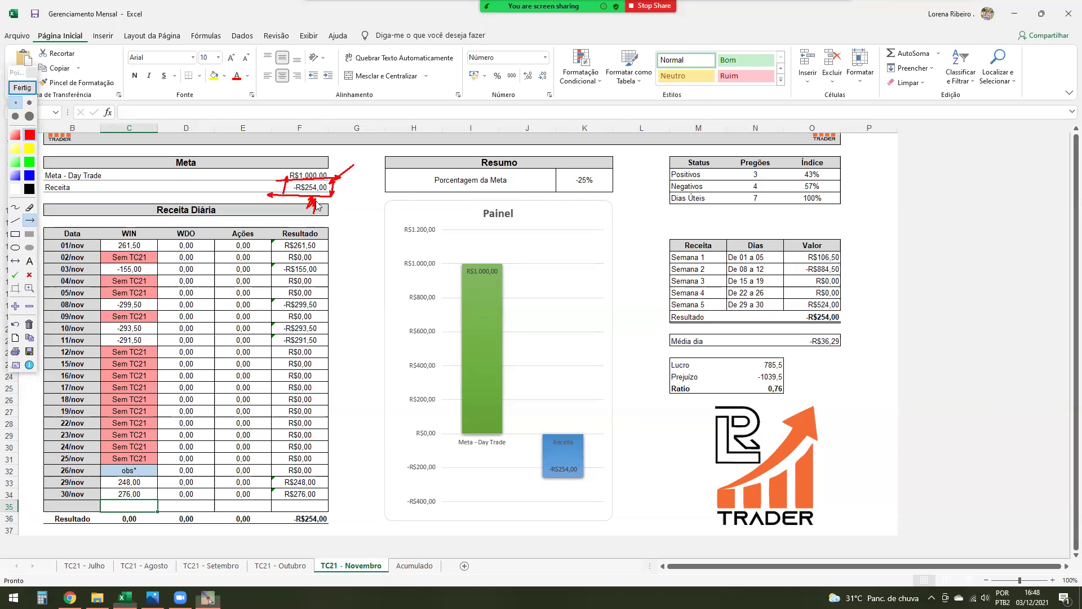
pyautogui.click(27, 89)
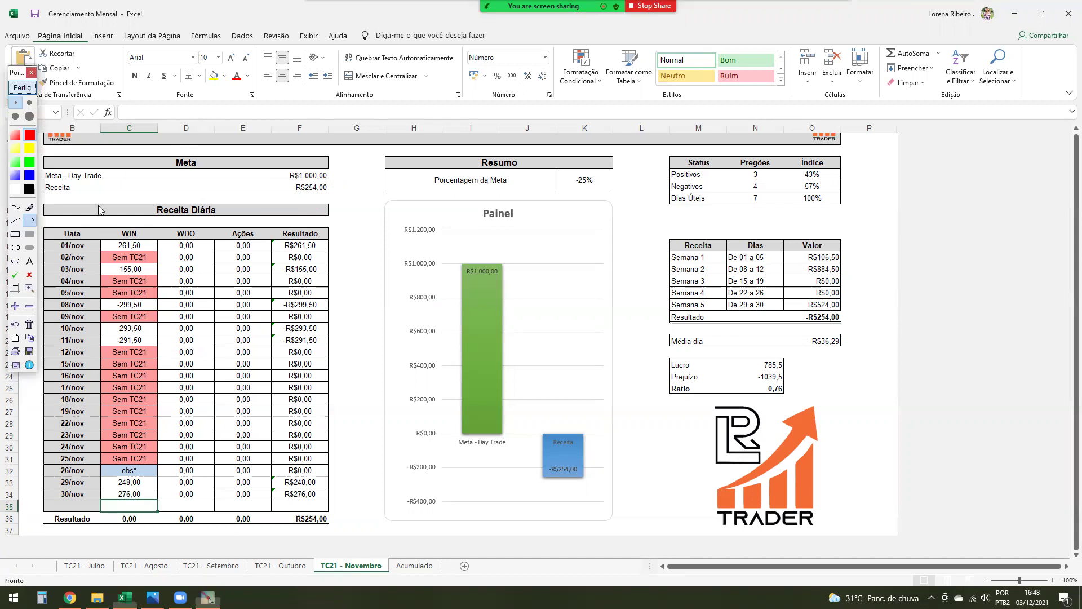
# - Point red arrows at the 01/nov and 03/nov rows and draw a red rectangle around the WIN results from 08/nov to 11/nov
pyautogui.moveTo(102, 186); pyautogui.dragTo(97, 241)
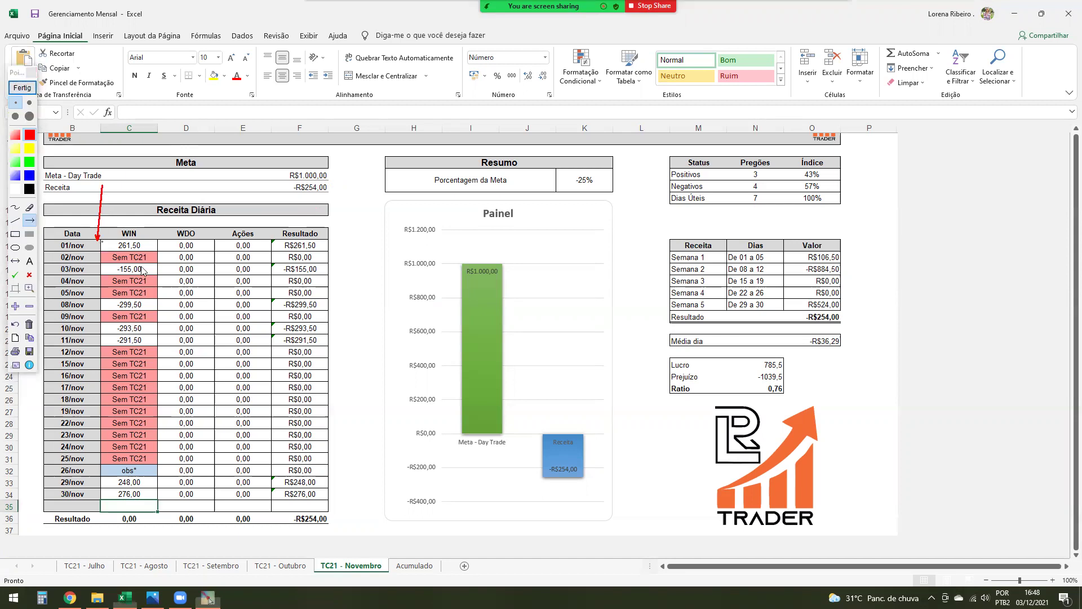
pyautogui.moveTo(186, 272); pyautogui.dragTo(154, 271)
pyautogui.moveTo(48, 273); pyautogui.dragTo(57, 268)
pyautogui.click(19, 235)
pyautogui.moveTo(99, 299); pyautogui.dragTo(158, 349)
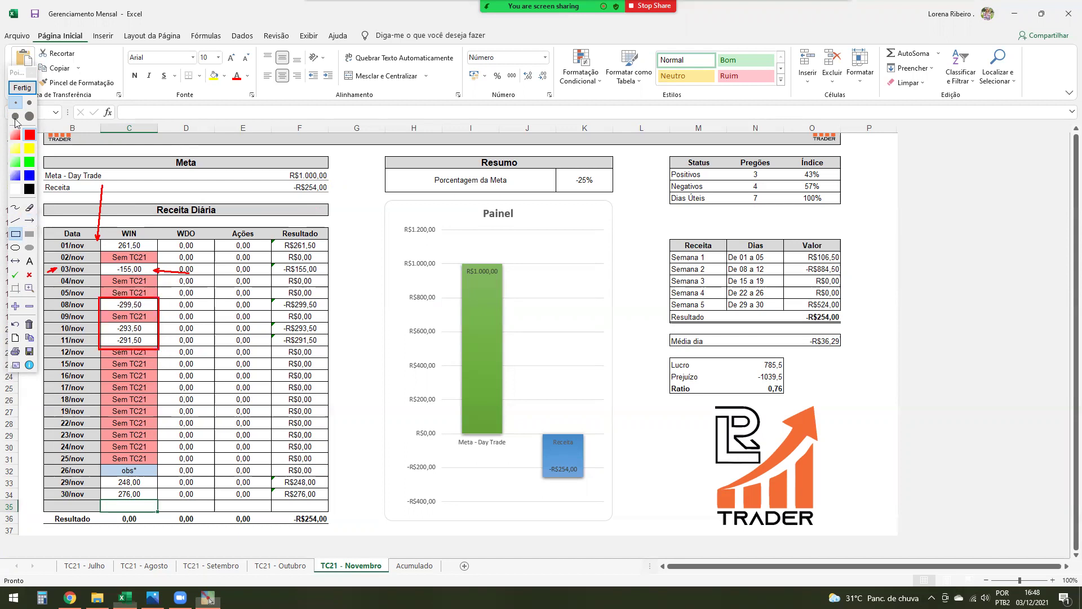
# - Sketch a rising zigzag of red arrows from the lower daily results up past the top of the sheet
pyautogui.click(29, 220)
pyautogui.moveTo(201, 437)
pyautogui.mouseDown()
pyautogui.moveTo(239, 261)
pyautogui.moveTo(258, 352)
pyautogui.moveTo(320, 93)
pyautogui.moveTo(349, 242)
pyautogui.moveTo(400, 44)
pyautogui.mouseUp()
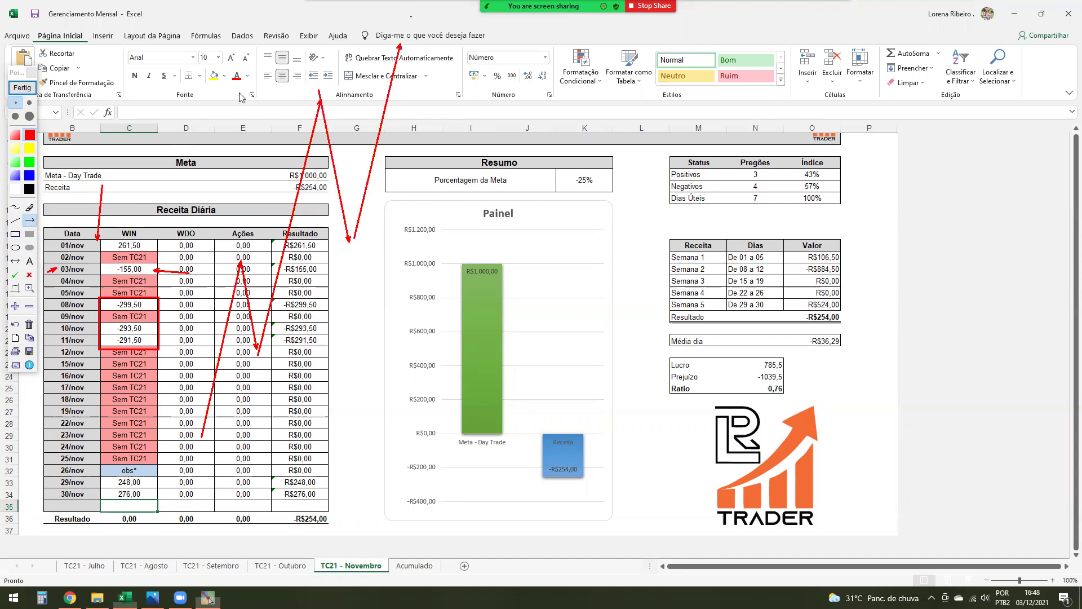
pyautogui.click(25, 88)
# - Frame the Sem TC21 days from 12/nov to 25/nov with red arrows, point at the 26/nov obs* cell, and clear the annotations
pyautogui.moveTo(162, 345)
pyautogui.mouseDown()
pyautogui.moveTo(164, 462)
pyautogui.moveTo(98, 465)
pyautogui.mouseUp()
pyautogui.moveTo(97, 466); pyautogui.dragTo(97, 342)
pyautogui.moveTo(190, 495); pyautogui.dragTo(160, 474)
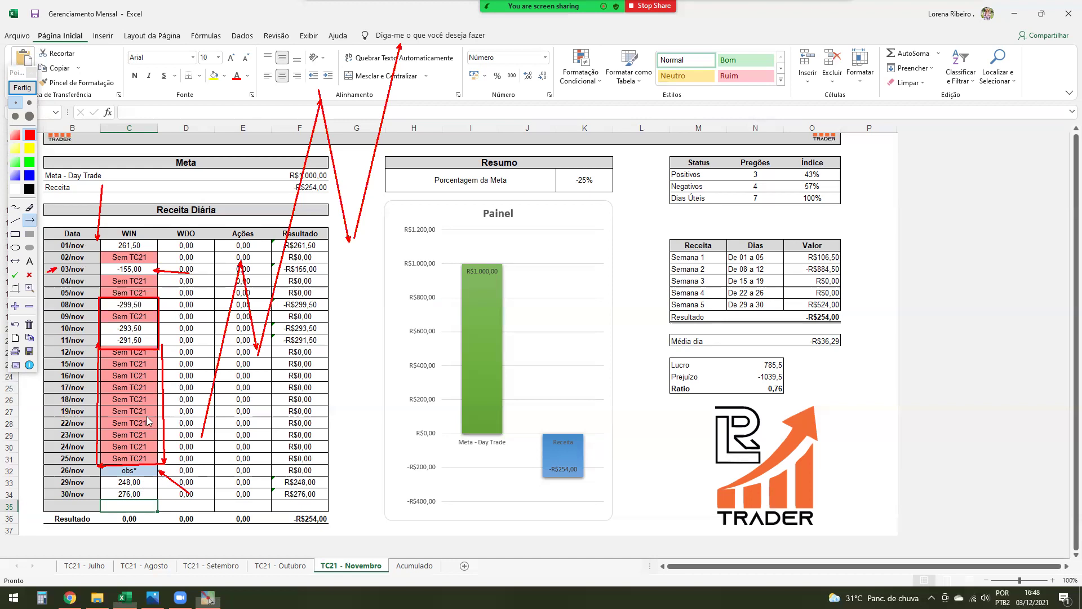
pyautogui.click(22, 87)
# - Calculate 1800 × 0,2 and multiply the result by 3 in the Calculator, placed beside the daily results, and close it
pyautogui.click(42, 597)
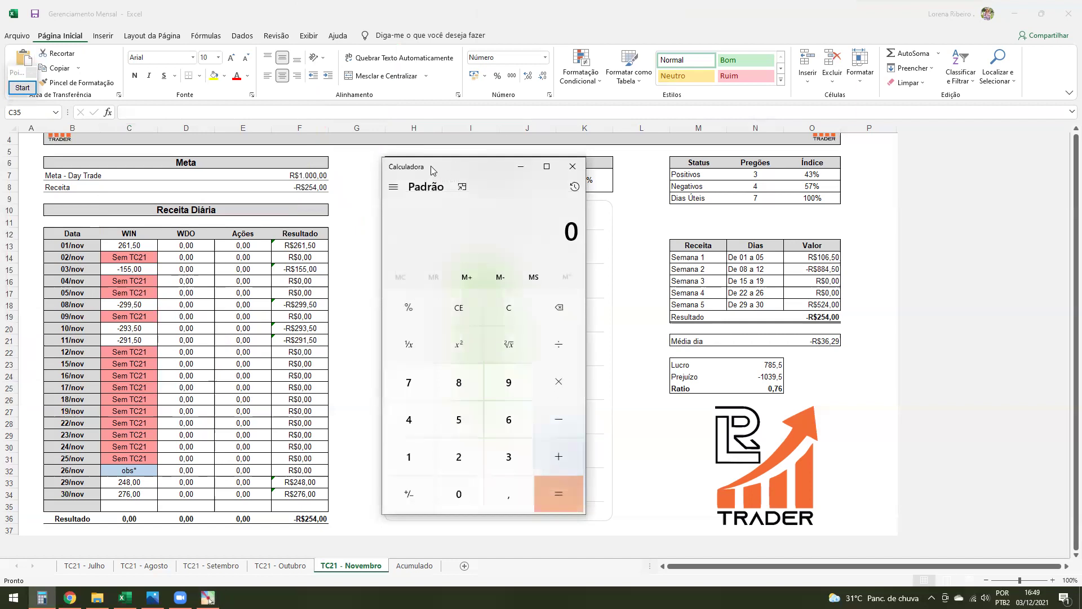
pyautogui.moveTo(433, 170); pyautogui.dragTo(854, 173)
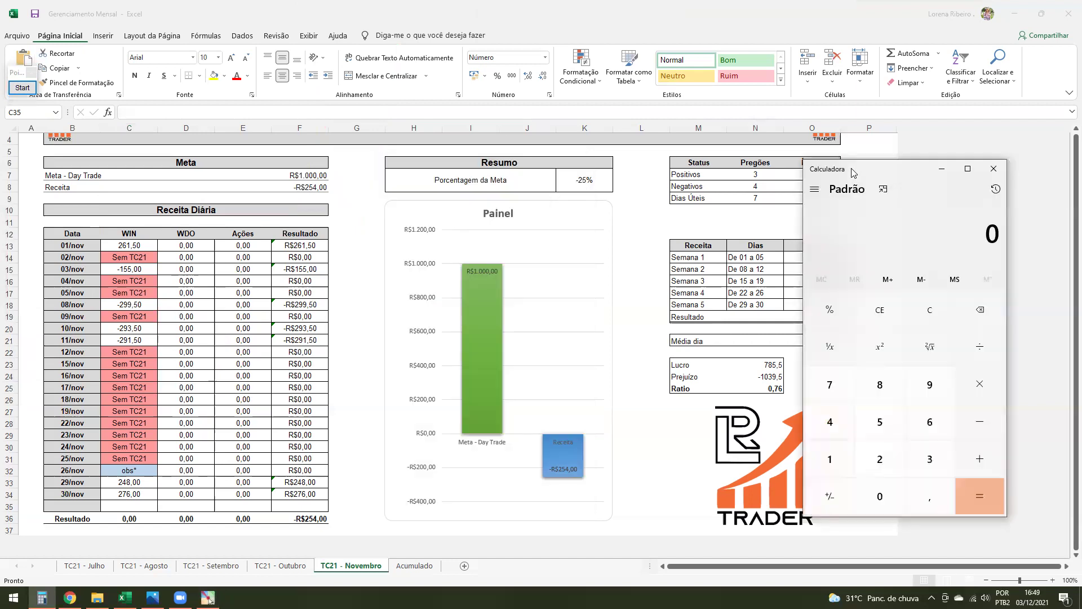
pyautogui.write('1800')
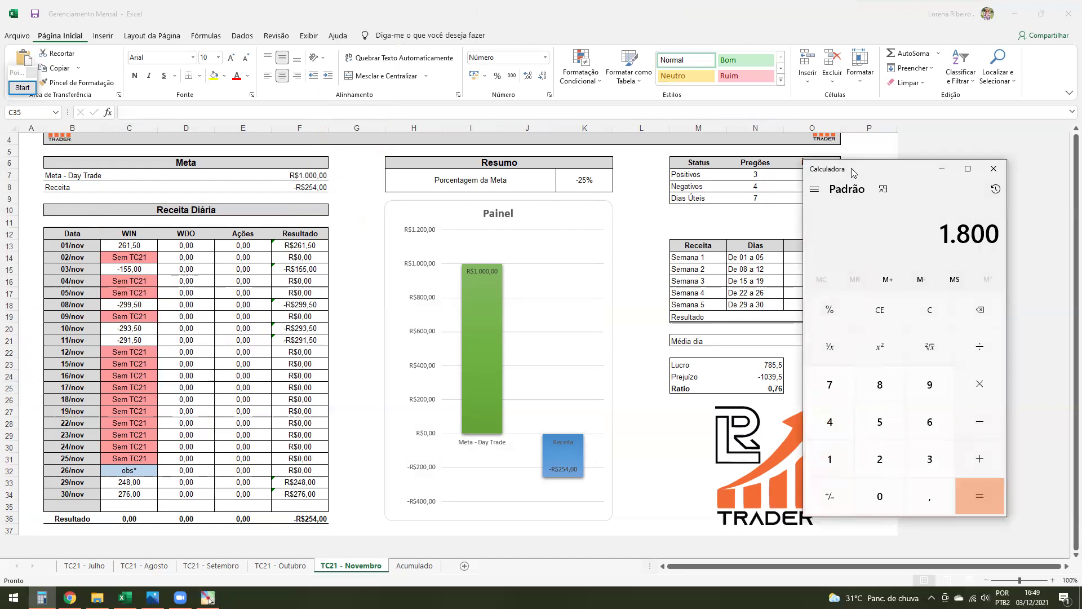
pyautogui.write('*0,')
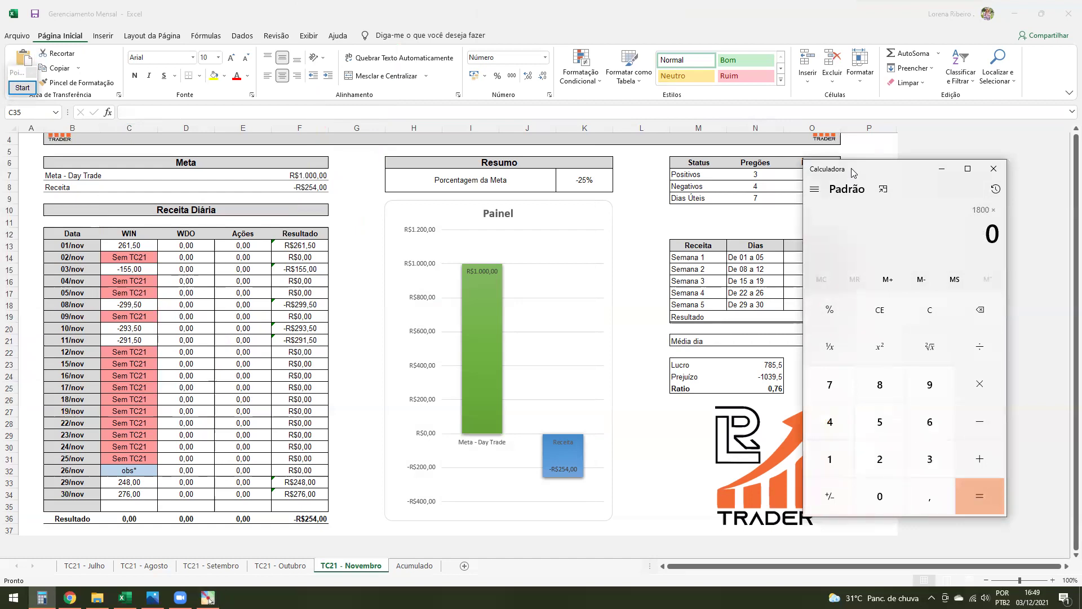
pyautogui.write('2')
pyautogui.press('Return')
pyautogui.write('*3')
pyautogui.press('Return')
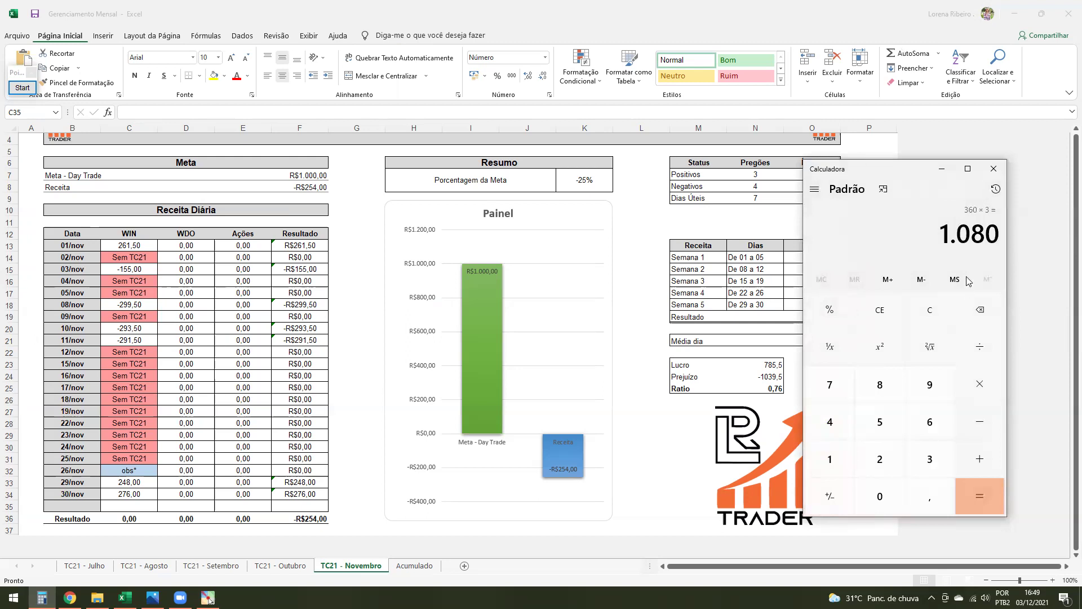
pyautogui.moveTo(985, 232); pyautogui.dragTo(940, 232)
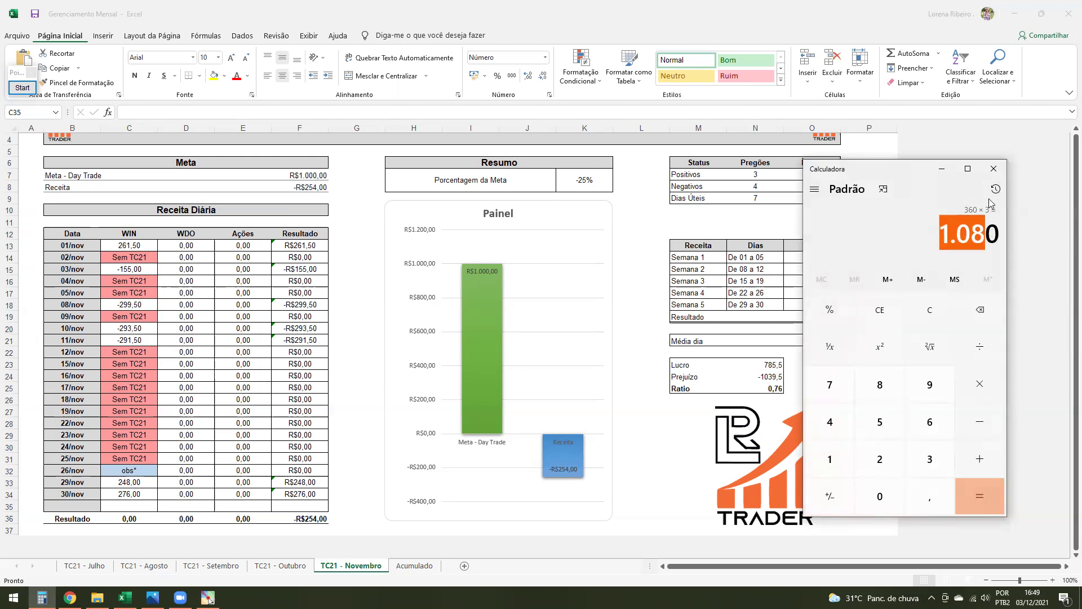
pyautogui.click(993, 168)
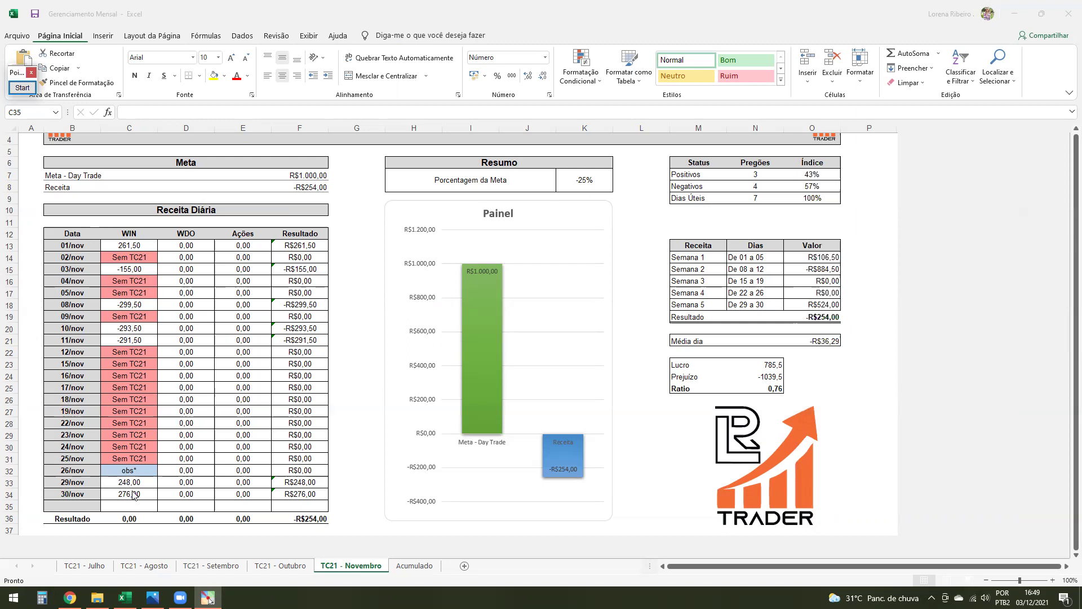
# - Point red arrows at the 29/nov and 30/nov rows, frame their WIN results, and clear the annotations
pyautogui.click(22, 87)
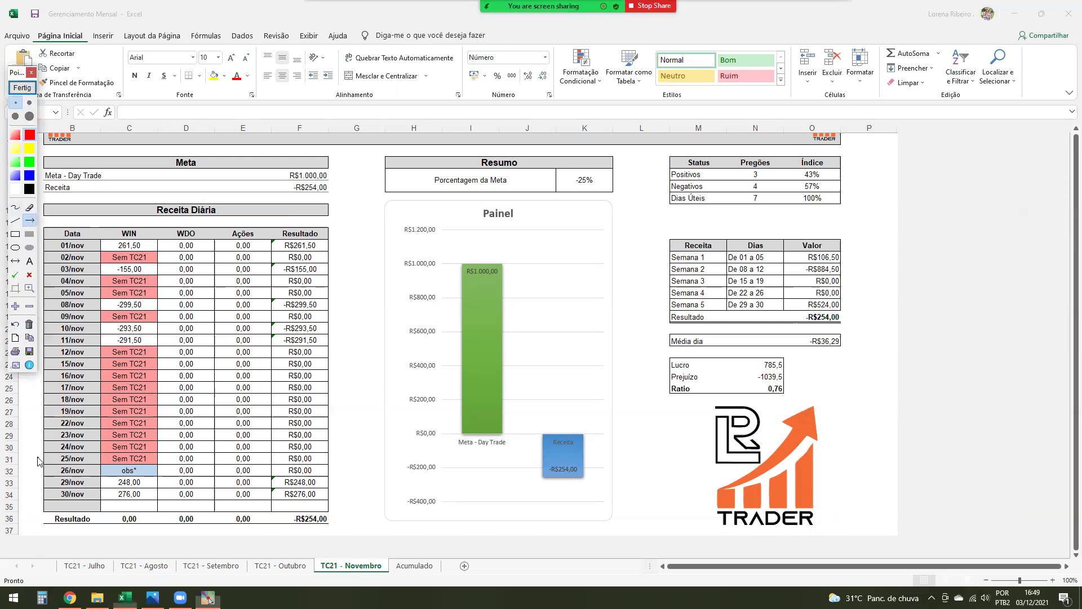
pyautogui.moveTo(37, 449)
pyautogui.mouseDown()
pyautogui.moveTo(57, 492)
pyautogui.moveTo(166, 501)
pyautogui.mouseUp()
pyautogui.moveTo(159, 496); pyautogui.dragTo(158, 467)
pyautogui.moveTo(158, 470); pyautogui.dragTo(104, 470)
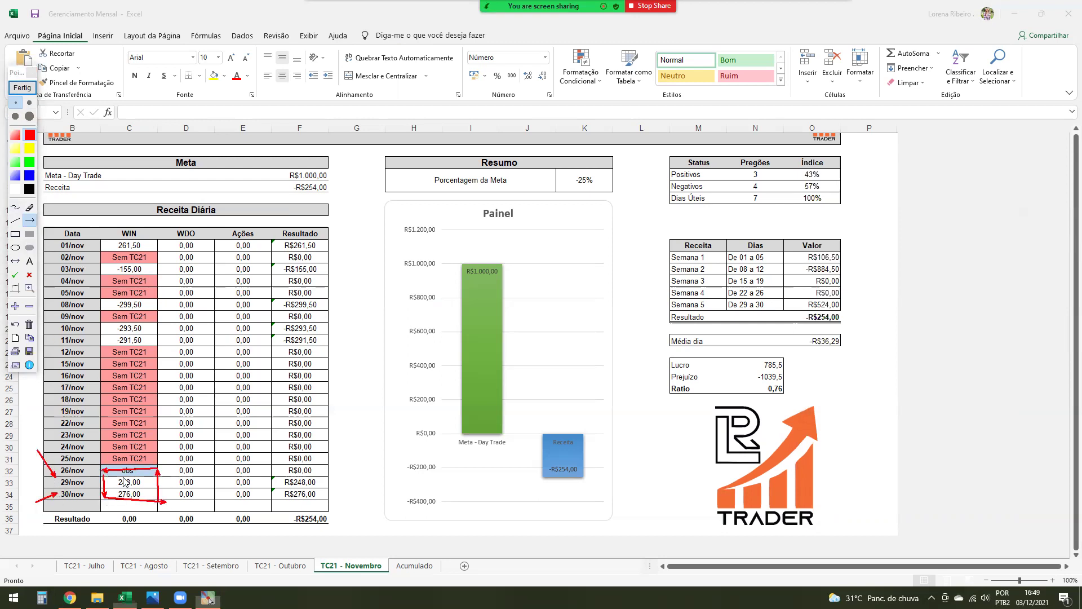
pyautogui.moveTo(284, 529)
pyautogui.mouseDown()
pyautogui.moveTo(345, 528)
pyautogui.moveTo(341, 505)
pyautogui.moveTo(334, 530)
pyautogui.moveTo(283, 502)
pyautogui.moveTo(283, 527)
pyautogui.mouseUp()
pyautogui.click(33, 86)
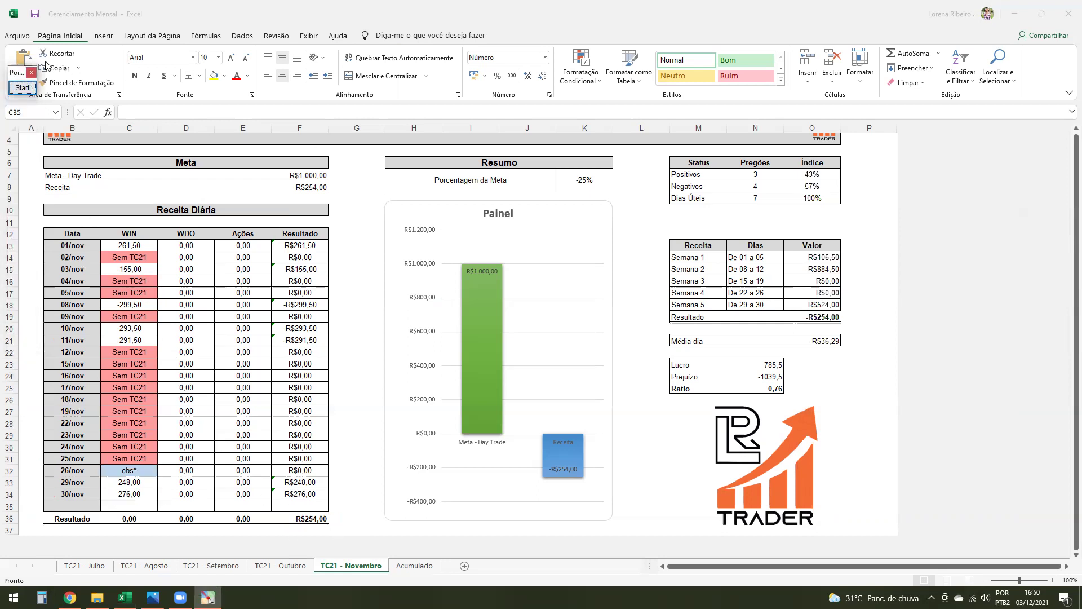
# - Point a red arrow at the Porcentagem da Meta value in the Resumo table and clear the annotation
pyautogui.click(22, 88)
pyautogui.moveTo(530, 221); pyautogui.dragTo(572, 186)
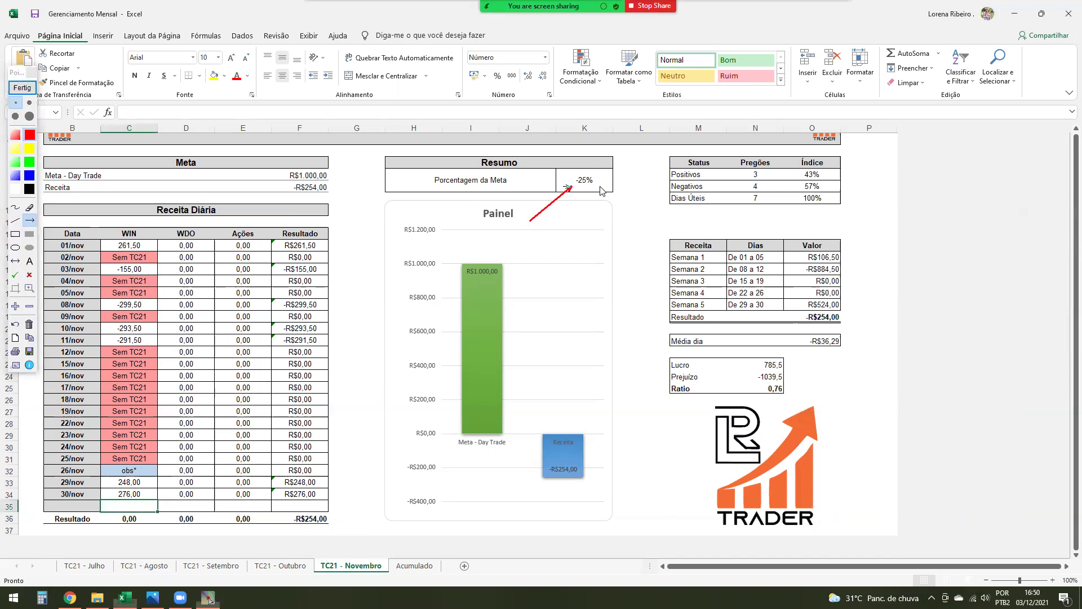
pyautogui.click(22, 87)
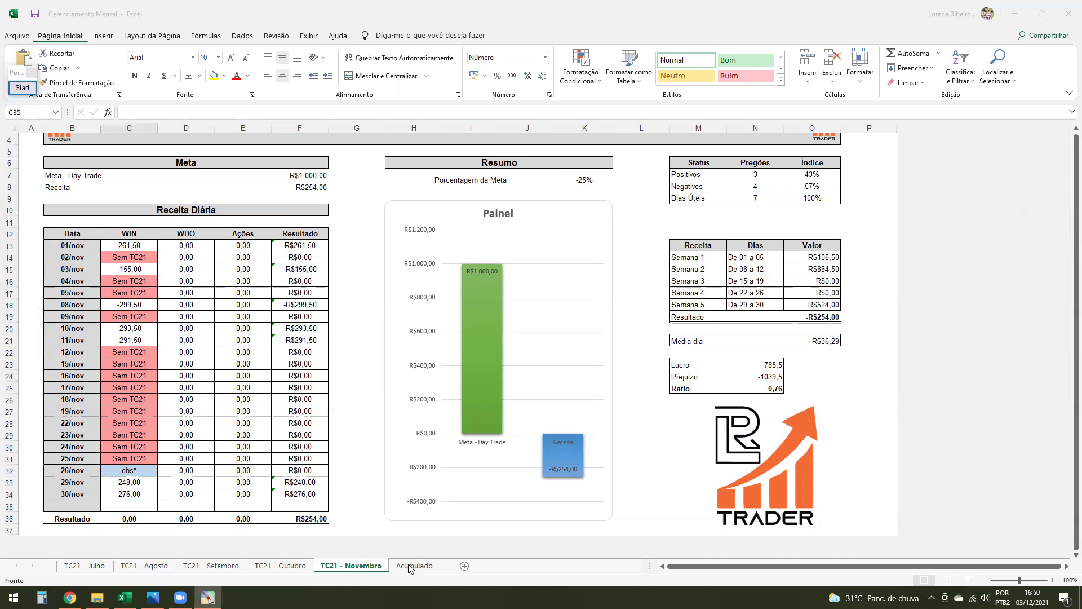
# - Open the Acumulado sheet and mark the Fevereiro, Março, Outubro and Novembro results with red arrows
pyautogui.click(413, 566)
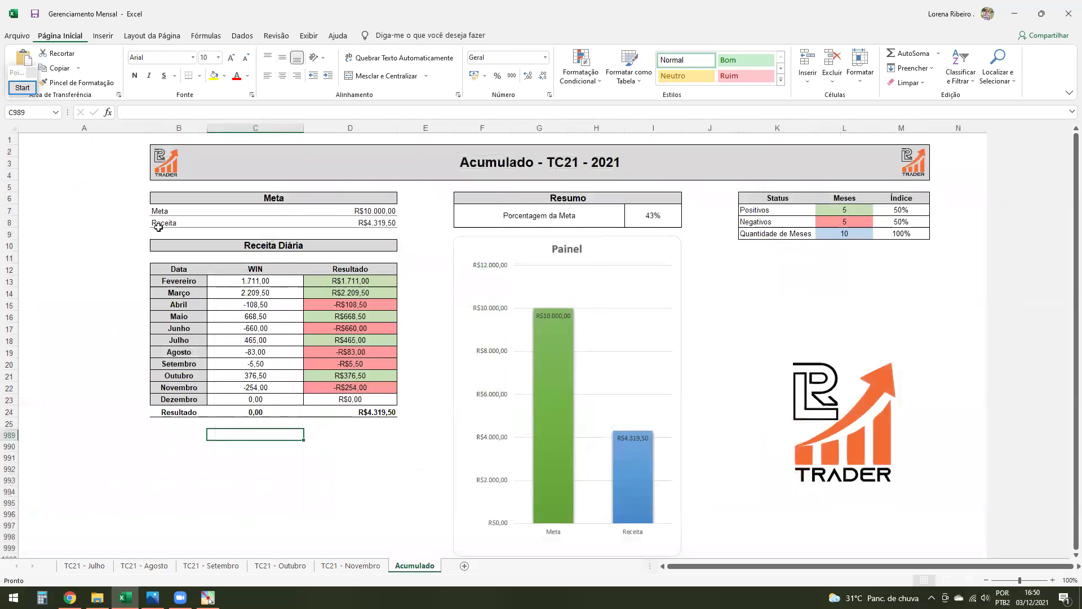
pyautogui.moveTo(22, 76); pyautogui.dragTo(72, 180)
pyautogui.click(72, 180)
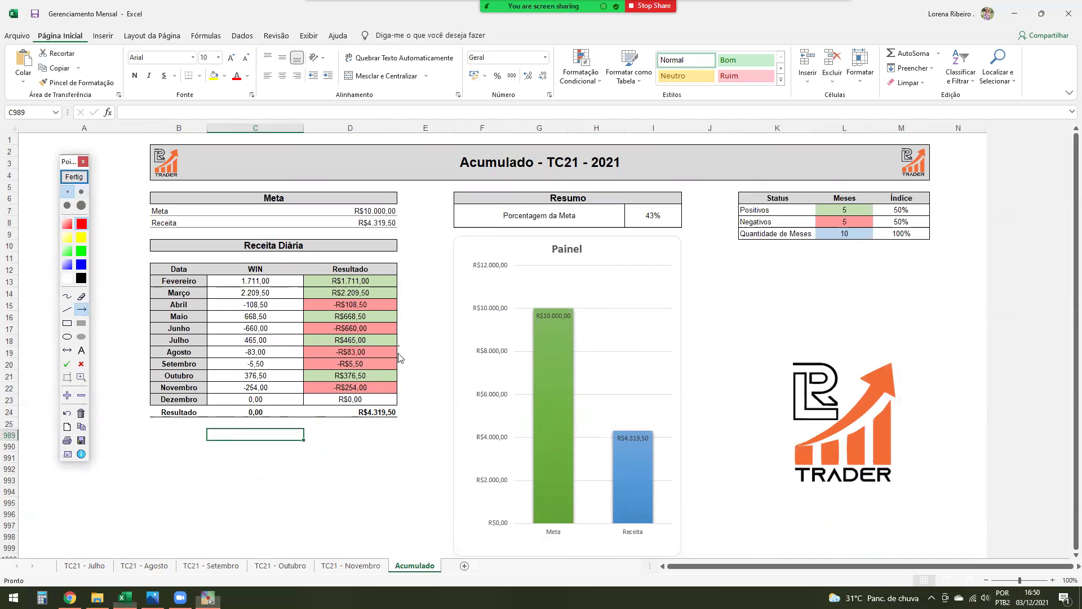
pyautogui.moveTo(437, 257)
pyautogui.mouseDown()
pyautogui.moveTo(402, 276)
pyautogui.moveTo(410, 286)
pyautogui.mouseUp()
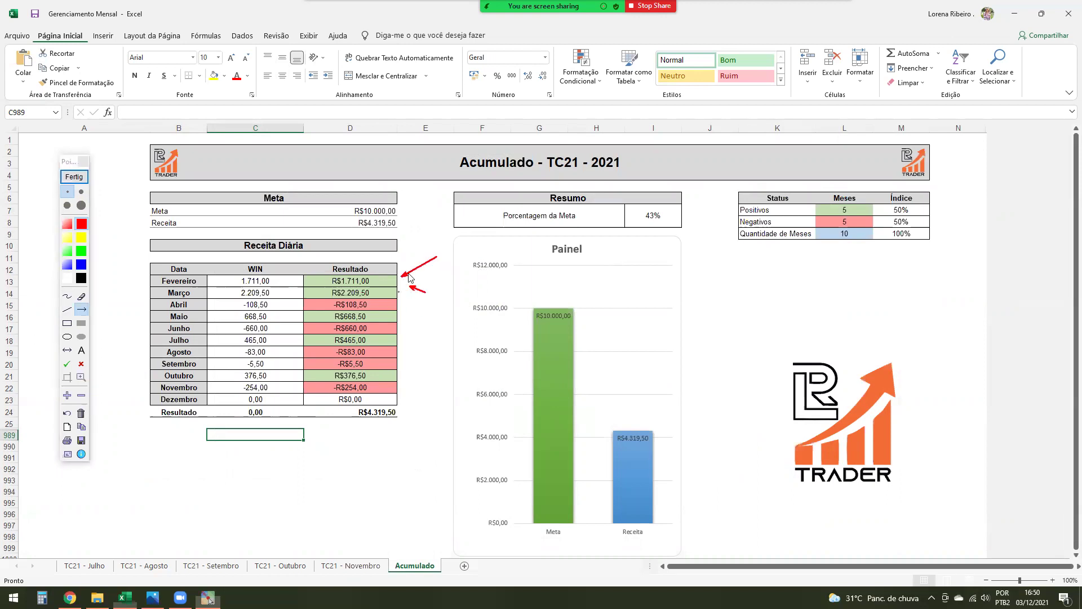
pyautogui.moveTo(429, 386); pyautogui.dragTo(400, 387)
pyautogui.moveTo(428, 383); pyautogui.dragTo(397, 371)
pyautogui.moveTo(281, 376); pyautogui.dragTo(310, 377)
pyautogui.moveTo(285, 390); pyautogui.dragTo(325, 390)
# - Sketch a rising zigzag of red arrows over the Painel chart
pyautogui.moveTo(419, 495)
pyautogui.mouseDown()
pyautogui.moveTo(503, 323)
pyautogui.moveTo(540, 297)
pyautogui.mouseUp()
pyautogui.moveTo(529, 226); pyautogui.dragTo(540, 319)
pyautogui.moveTo(540, 318)
pyautogui.mouseDown()
pyautogui.moveTo(549, 198)
pyautogui.moveTo(581, 250)
pyautogui.mouseUp()
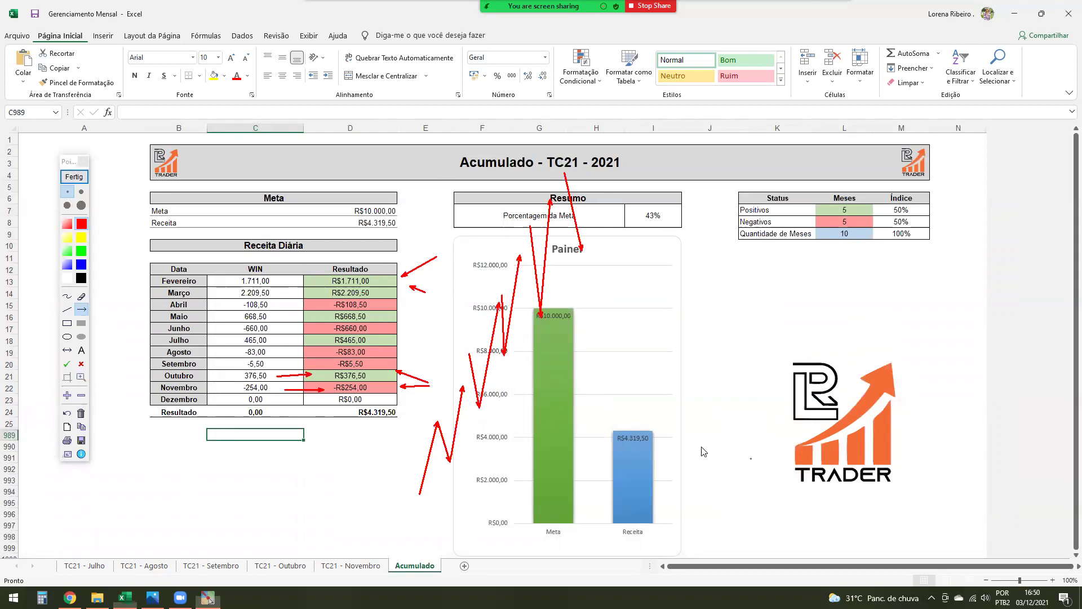
# - Sketch two rising zigzags of red arrows beside the Painel chart, point an arrow at the Resultado total, and clear the annotations
pyautogui.moveTo(694, 507)
pyautogui.mouseDown()
pyautogui.moveTo(752, 279)
pyautogui.moveTo(782, 357)
pyautogui.mouseUp()
pyautogui.moveTo(782, 357)
pyautogui.mouseDown()
pyautogui.moveTo(817, 180)
pyautogui.moveTo(836, 212)
pyautogui.moveTo(875, 99)
pyautogui.mouseUp()
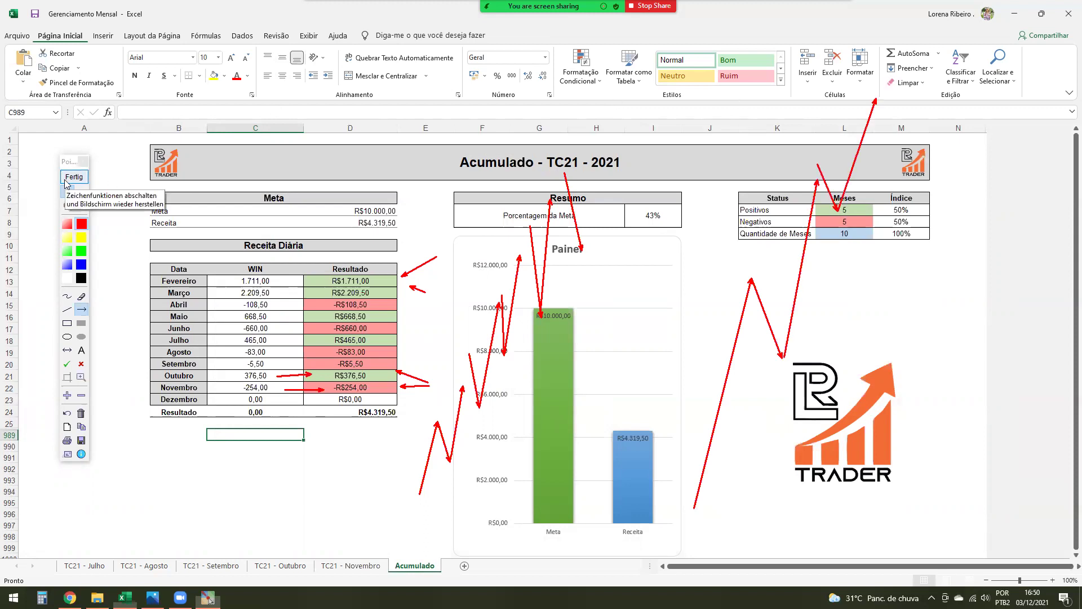
pyautogui.moveTo(679, 354)
pyautogui.mouseDown()
pyautogui.moveTo(716, 320)
pyautogui.moveTo(723, 375)
pyautogui.moveTo(737, 300)
pyautogui.mouseUp()
pyautogui.moveTo(742, 292); pyautogui.dragTo(748, 310)
pyautogui.moveTo(764, 354); pyautogui.dragTo(767, 361)
pyautogui.moveTo(768, 361); pyautogui.dragTo(810, 275)
pyautogui.moveTo(352, 468); pyautogui.dragTo(346, 409)
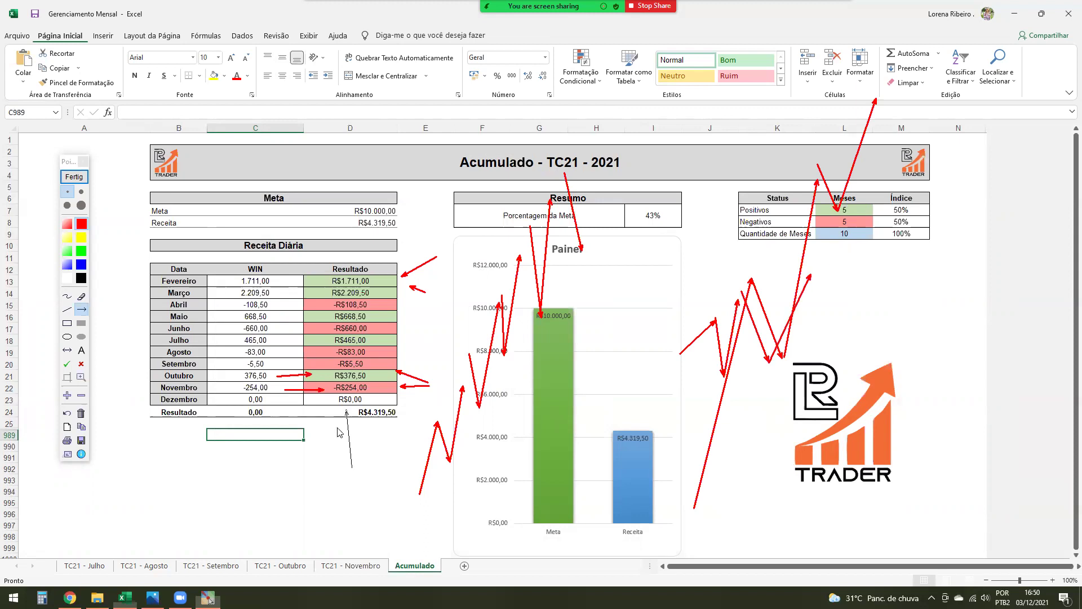
pyautogui.click(73, 177)
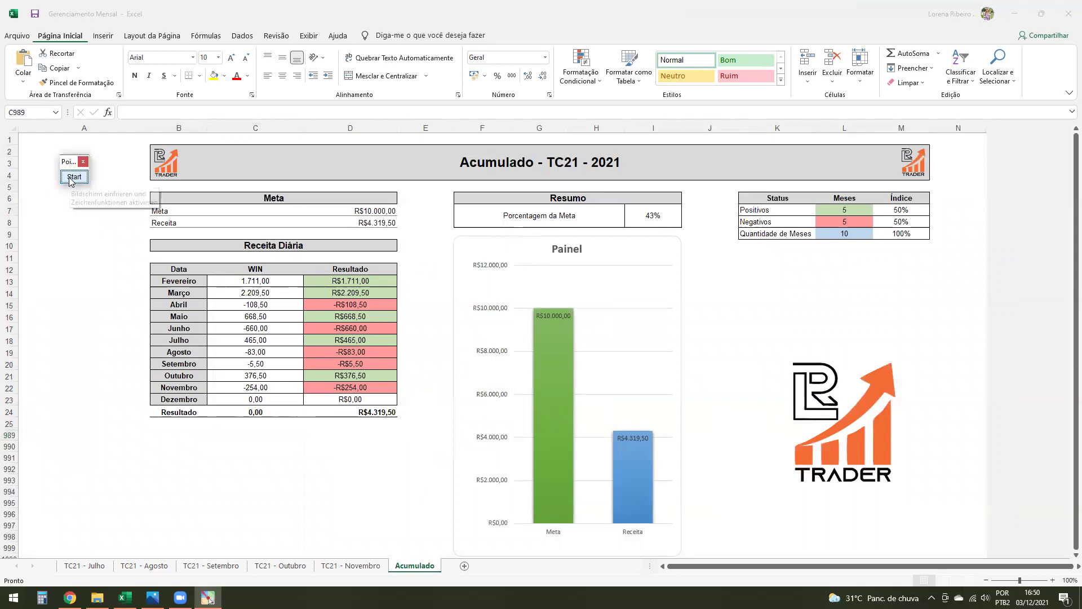
# - Point red arrows at the Meta and Receita bars in the Painel chart and frame the Porcentagem da Meta value with arrows
pyautogui.moveTo(589, 521)
pyautogui.mouseDown()
pyautogui.moveTo(614, 422)
pyautogui.moveTo(578, 318)
pyautogui.mouseUp()
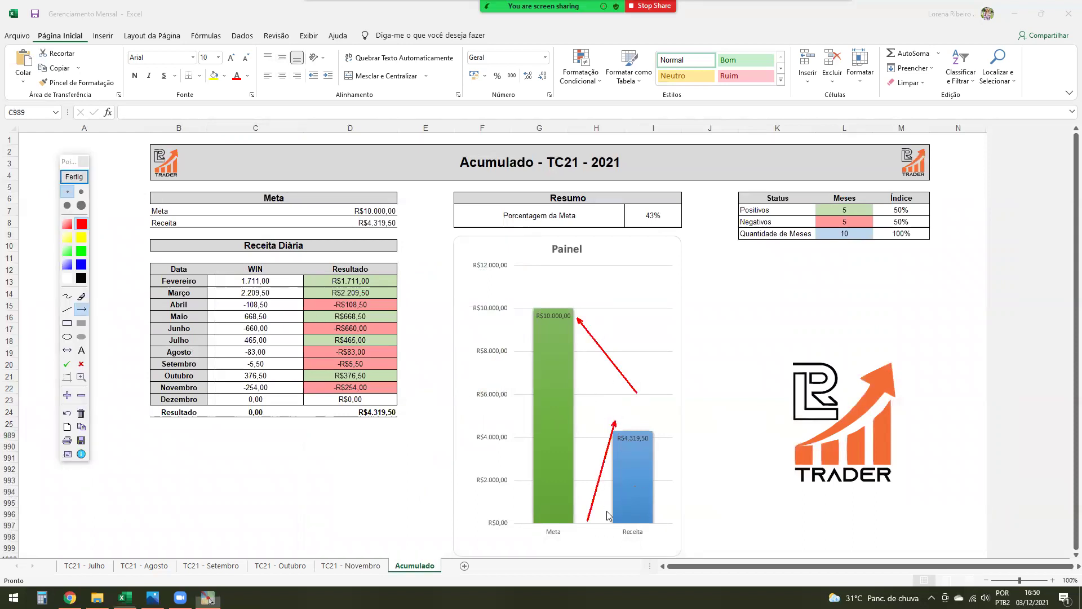
pyautogui.moveTo(654, 255)
pyautogui.mouseDown()
pyautogui.moveTo(654, 226)
pyautogui.moveTo(687, 222)
pyautogui.mouseUp()
pyautogui.moveTo(675, 228); pyautogui.dragTo(675, 195)
pyautogui.moveTo(676, 199); pyautogui.dragTo(619, 198)
pyautogui.moveTo(624, 201); pyautogui.dragTo(647, 236)
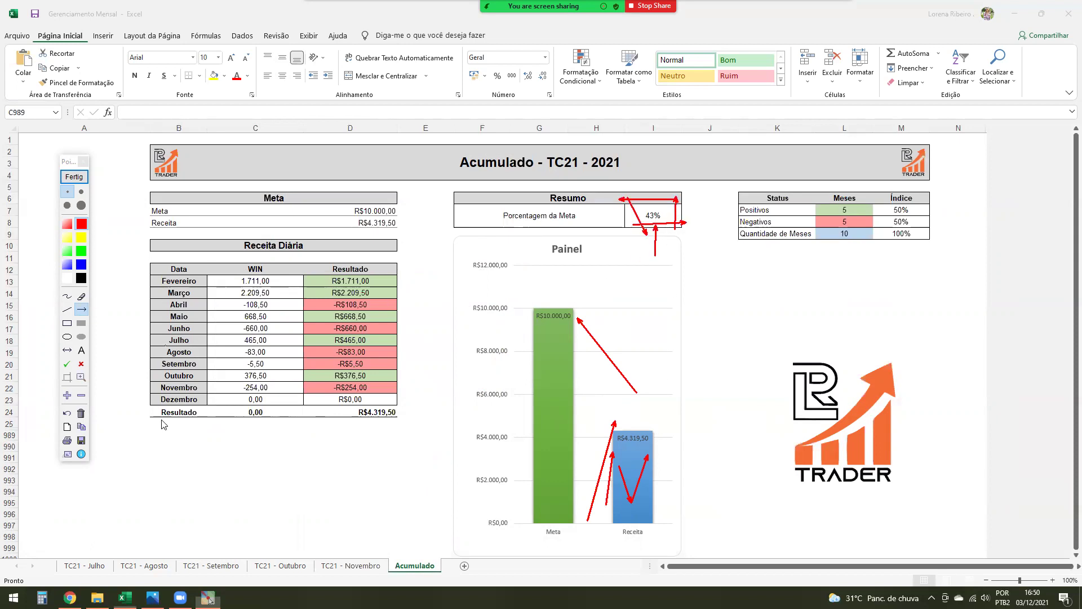
# - Point a red arrow at the Dezembro row and mark the header row of the Receita Diária table with red arrows
pyautogui.moveTo(127, 430); pyautogui.dragTo(159, 402)
pyautogui.moveTo(157, 268); pyautogui.dragTo(385, 266)
pyautogui.moveTo(162, 249); pyautogui.dragTo(194, 255)
pyautogui.moveTo(204, 247); pyautogui.dragTo(212, 256)
pyautogui.moveTo(235, 260); pyautogui.dragTo(317, 257)
pyautogui.moveTo(354, 256)
pyautogui.mouseDown()
pyautogui.moveTo(422, 254)
pyautogui.moveTo(404, 278)
pyautogui.moveTo(210, 285)
pyautogui.moveTo(145, 278)
pyautogui.moveTo(145, 262)
pyautogui.moveTo(338, 261)
pyautogui.mouseUp()
# - Point red arrows at the Resultado row and its total below the monthly results, and clear the annotations
pyautogui.moveTo(190, 461); pyautogui.dragTo(189, 415)
pyautogui.moveTo(360, 495)
pyautogui.mouseDown()
pyautogui.moveTo(367, 448)
pyautogui.moveTo(381, 434)
pyautogui.mouseUp()
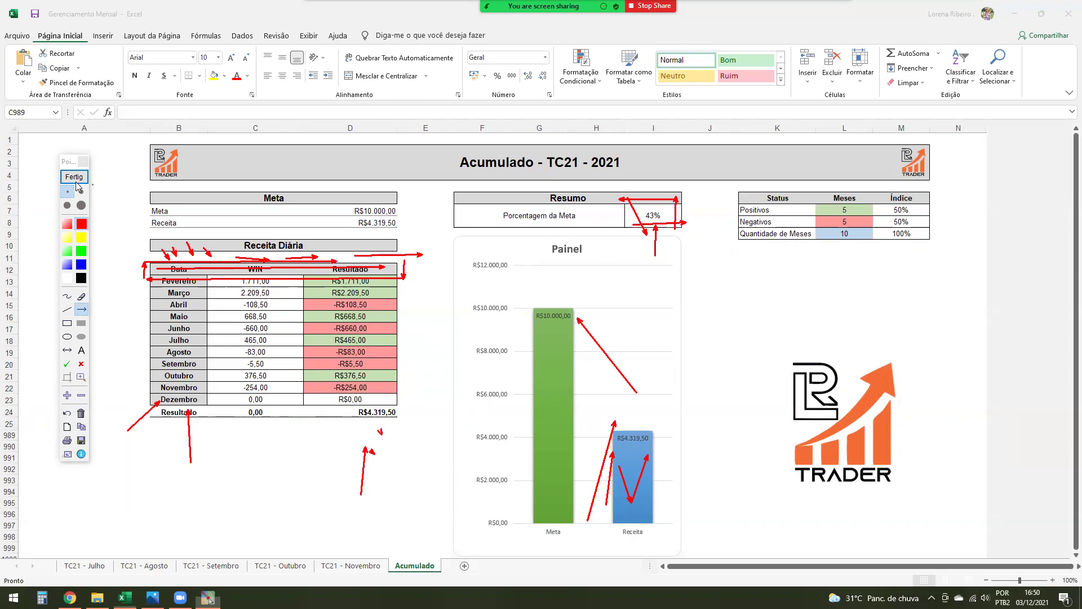
pyautogui.moveTo(436, 463)
pyautogui.mouseDown()
pyautogui.moveTo(397, 416)
pyautogui.moveTo(420, 428)
pyautogui.mouseUp()
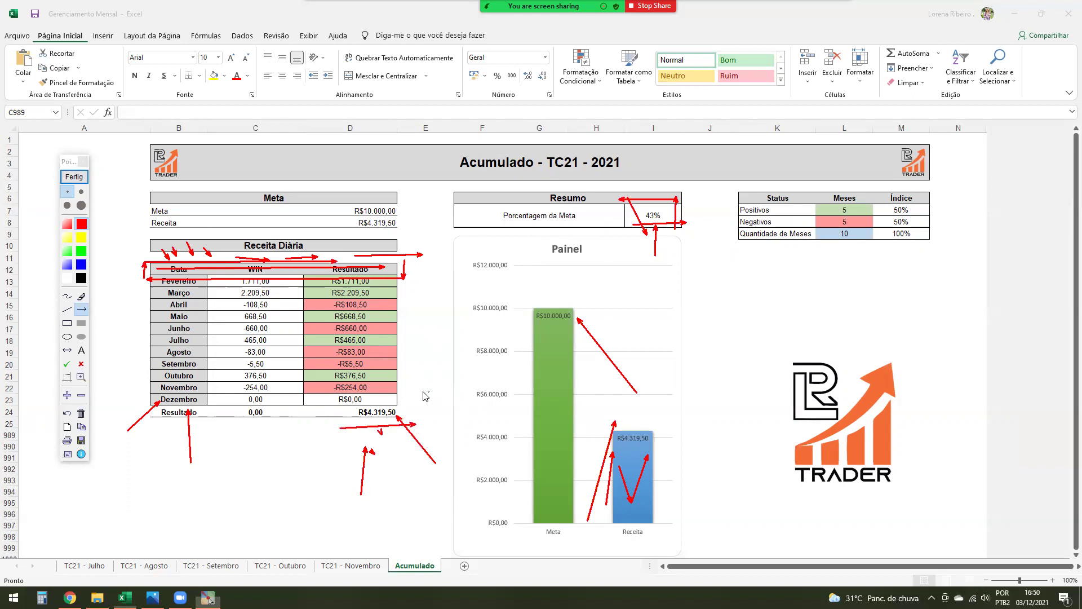
pyautogui.click(86, 179)
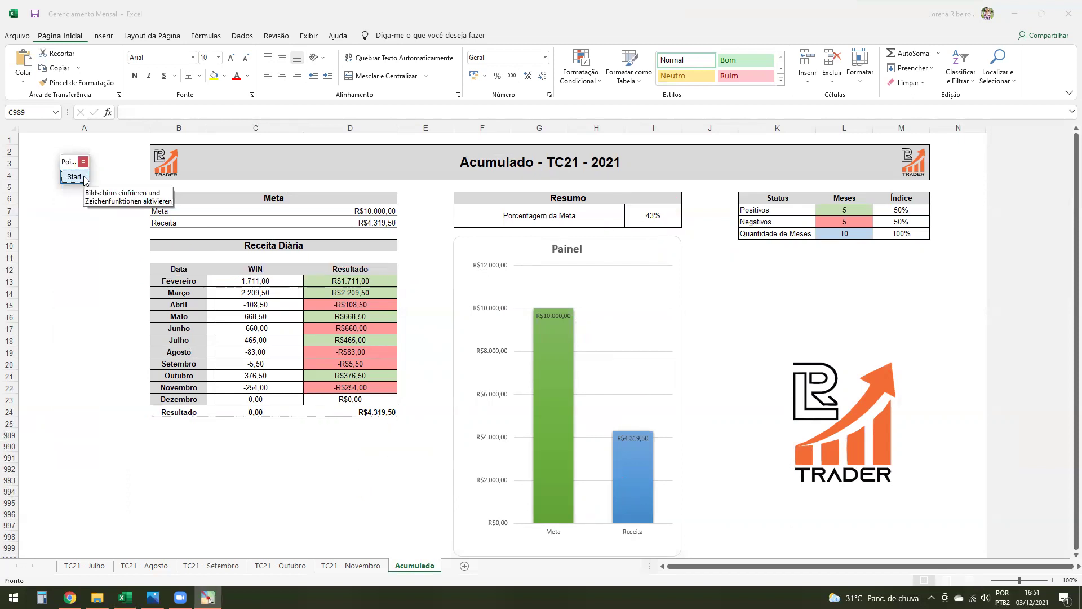